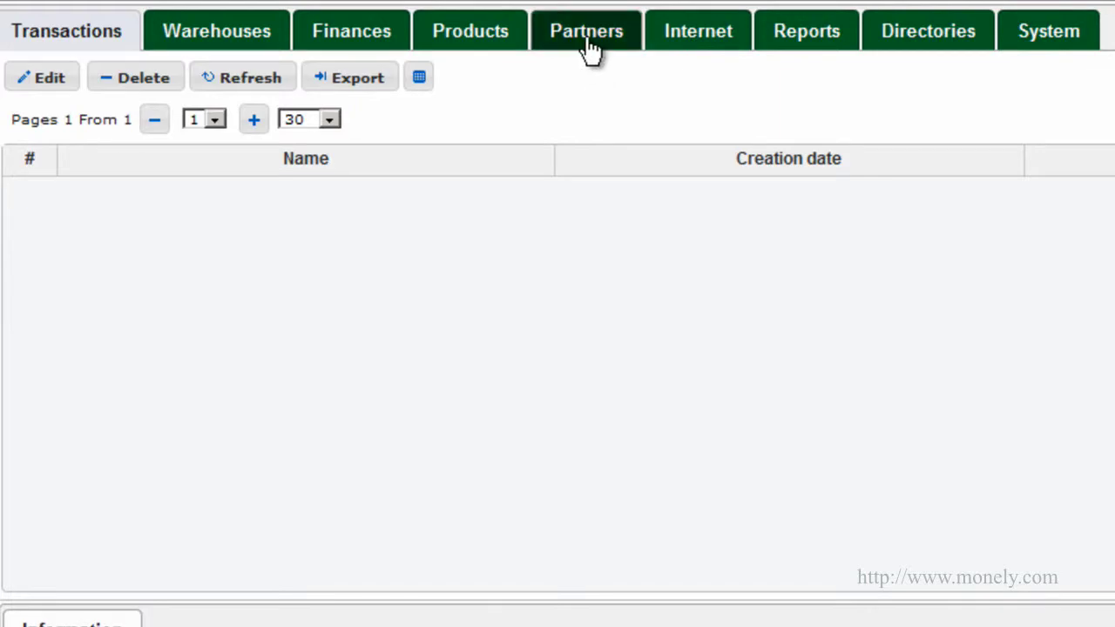
- Add a Company partner of type Our Company with legal name MyCorp
left_click(588, 42)
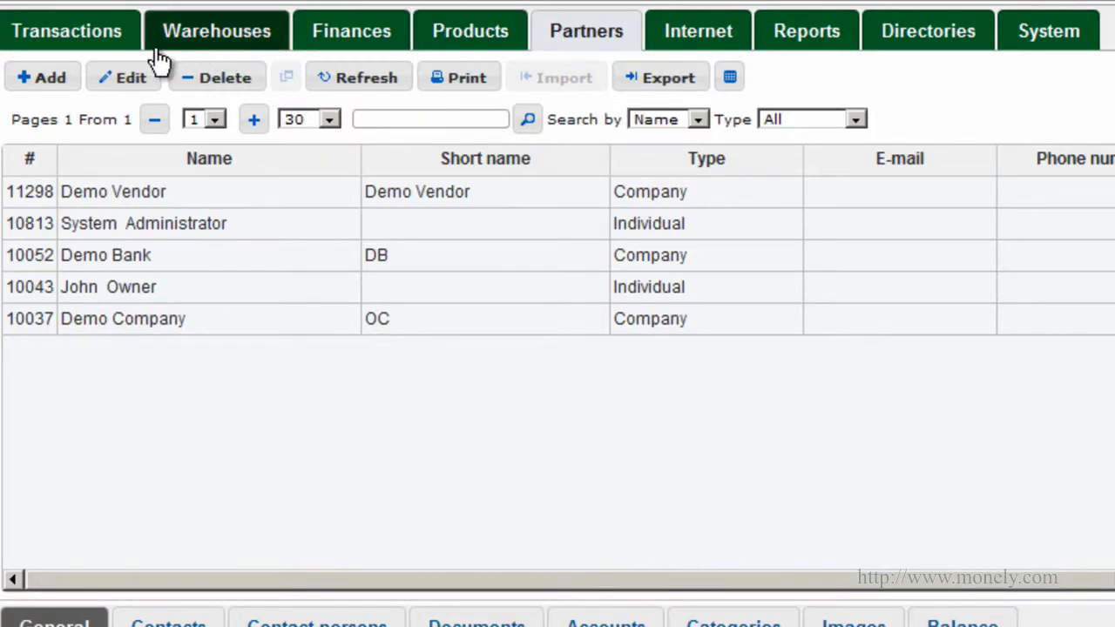
left_click(48, 78)
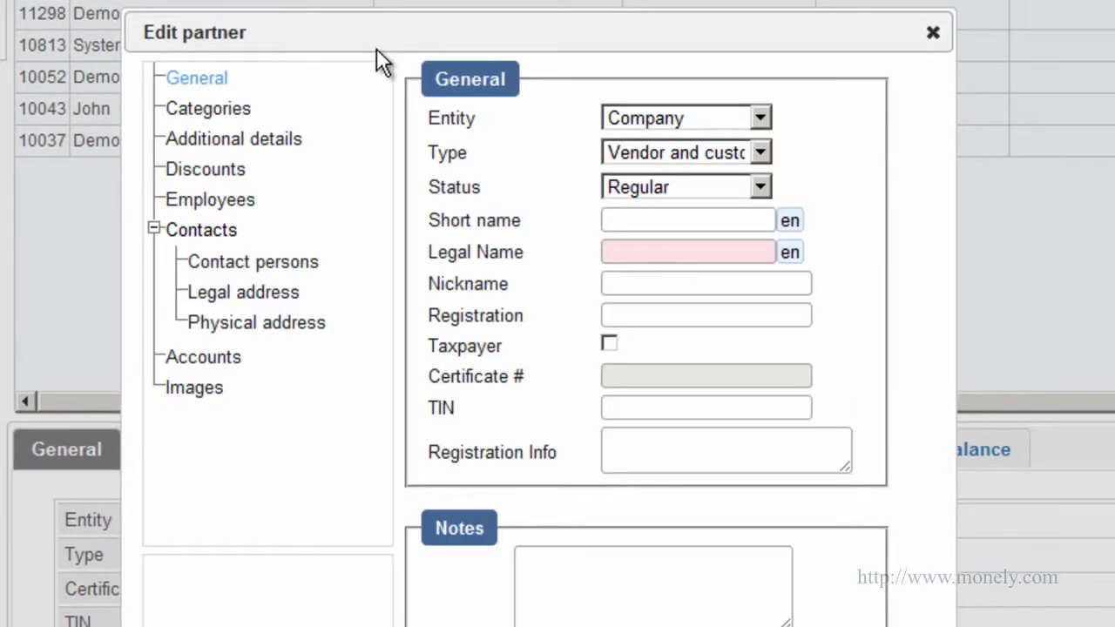
left_click(760, 119)
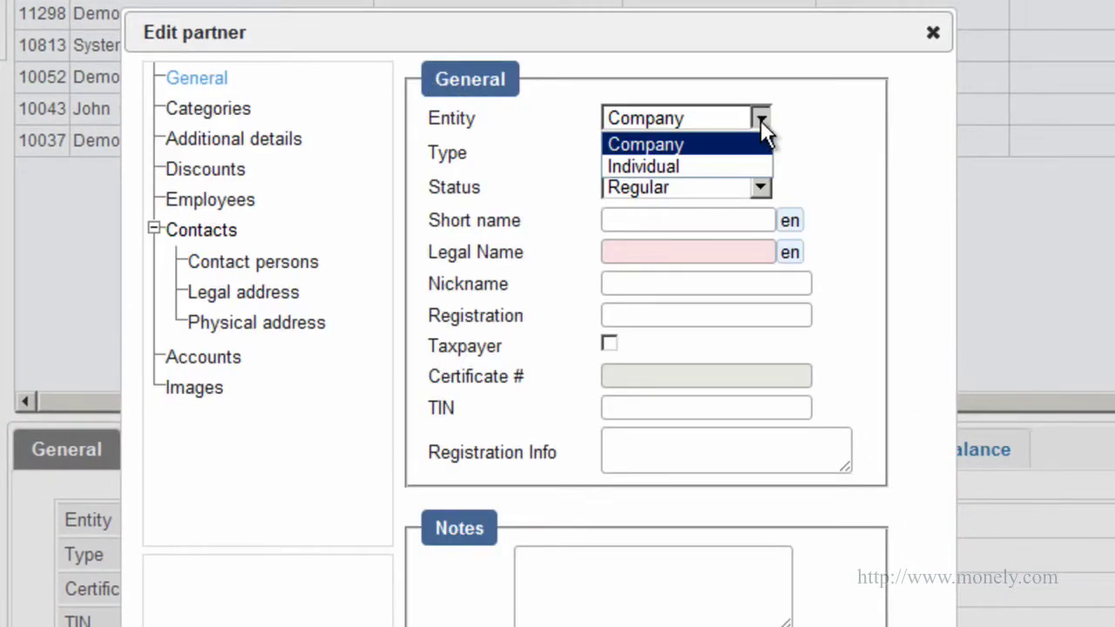
left_click(740, 143)
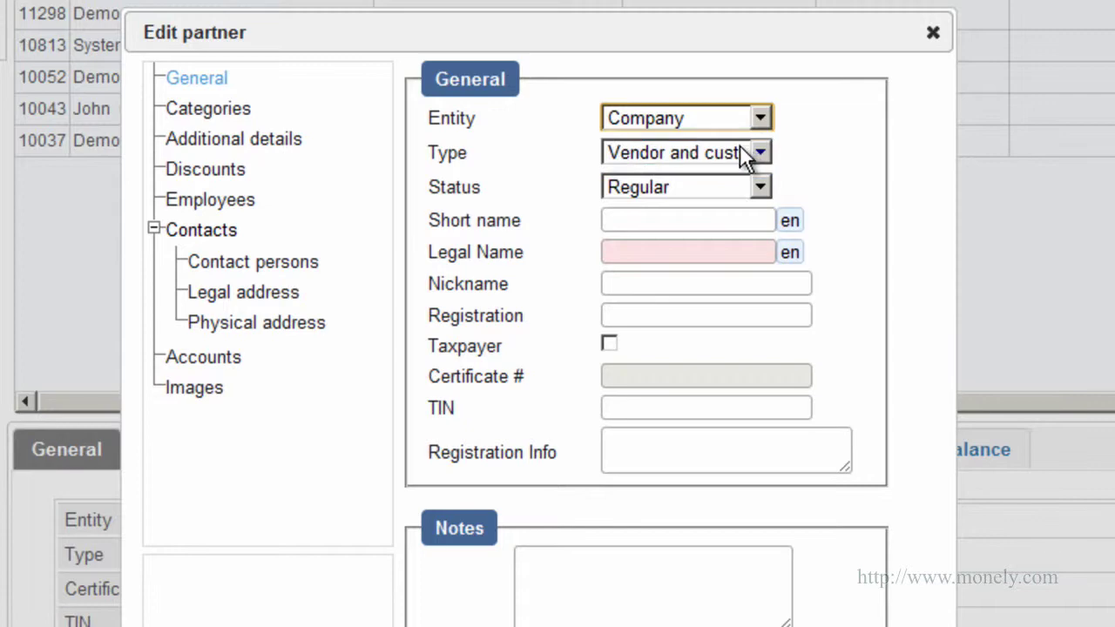
left_click(759, 154)
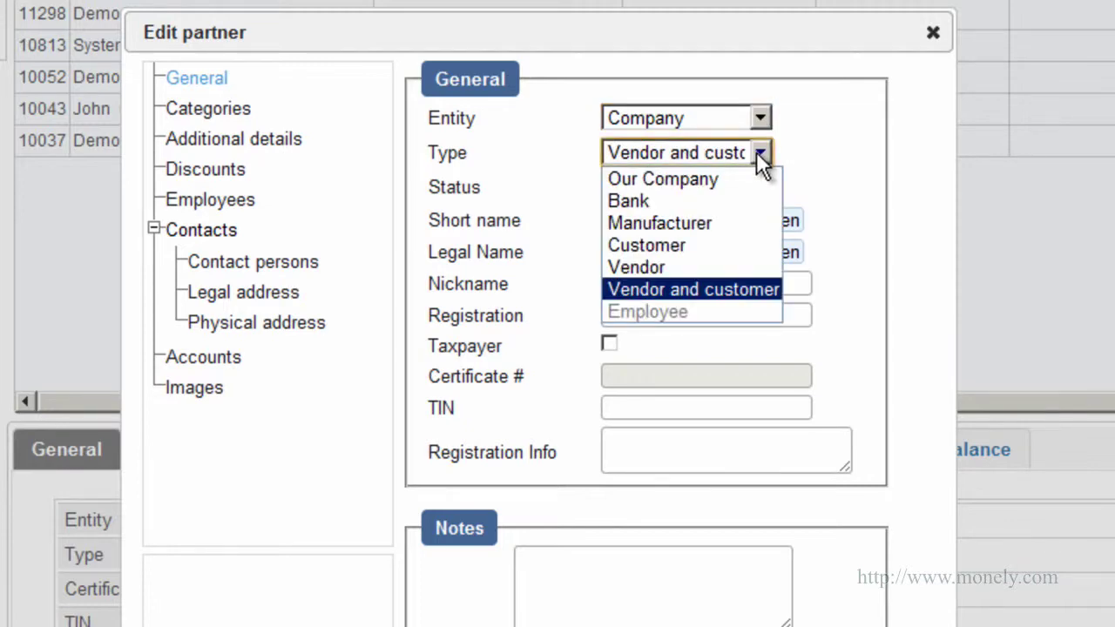
left_click(684, 181)
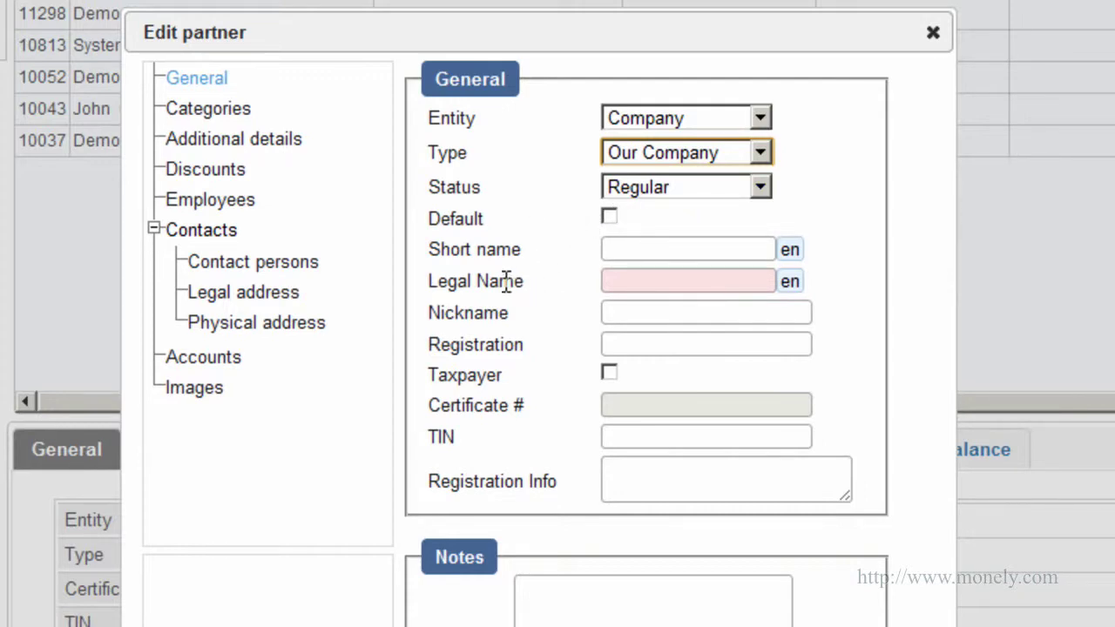
left_click(607, 280)
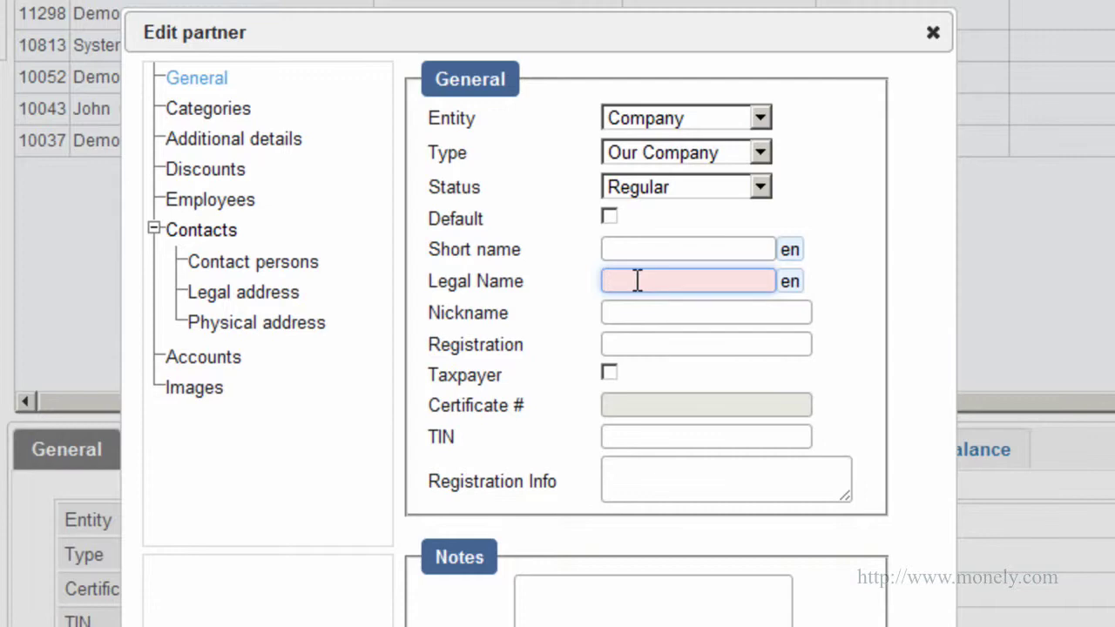
type("MyCorp")
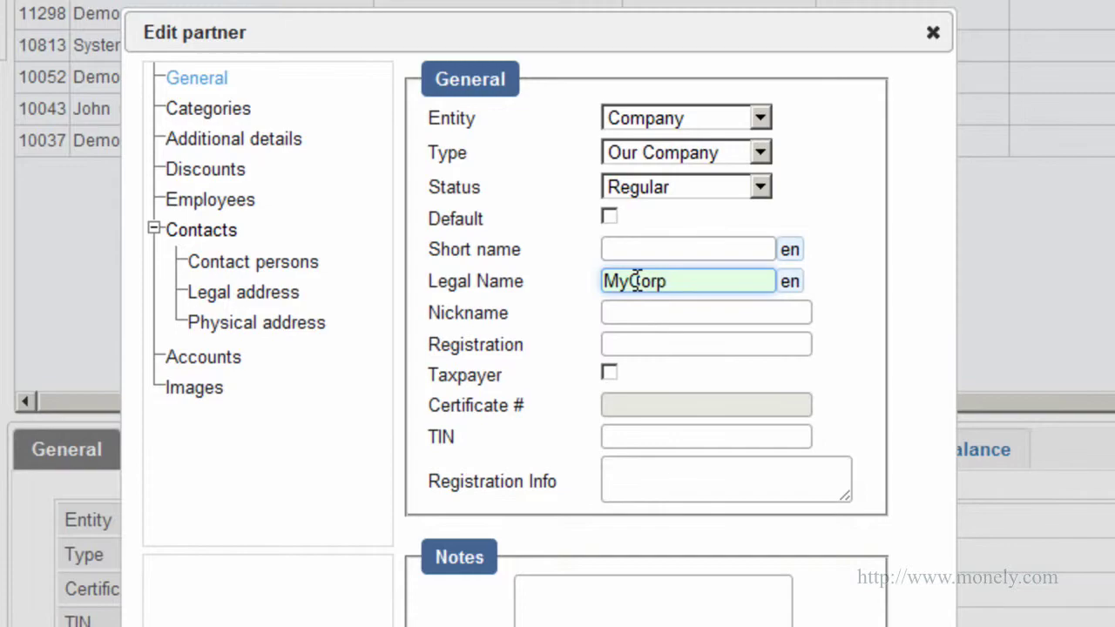
scroll(642, 318, "down", 1)
scroll(689, 316, "down", 4)
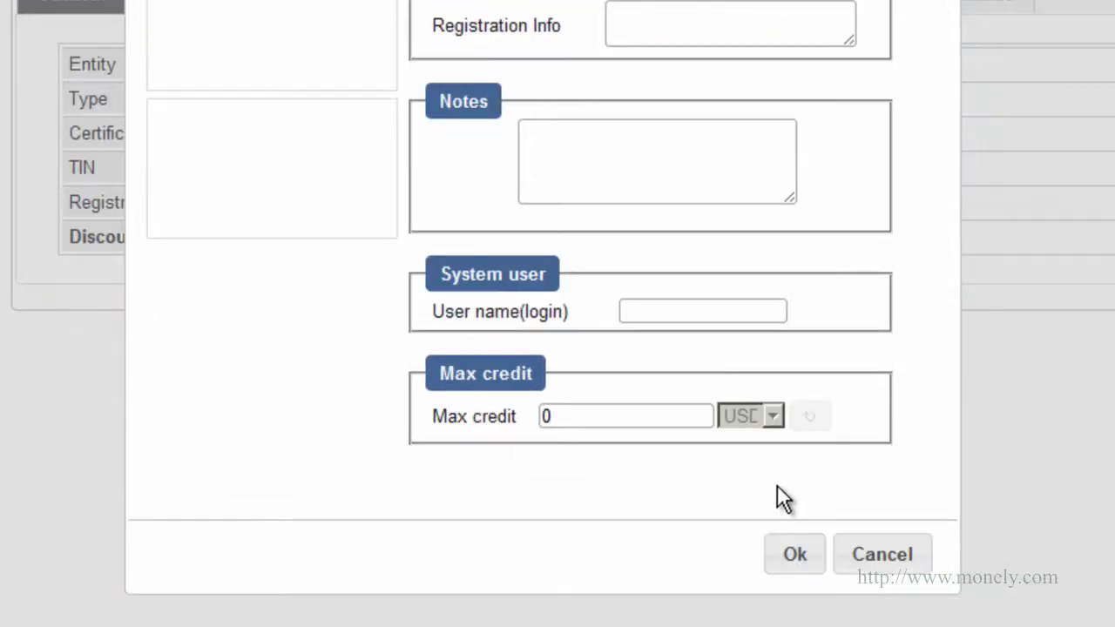
left_click(790, 555)
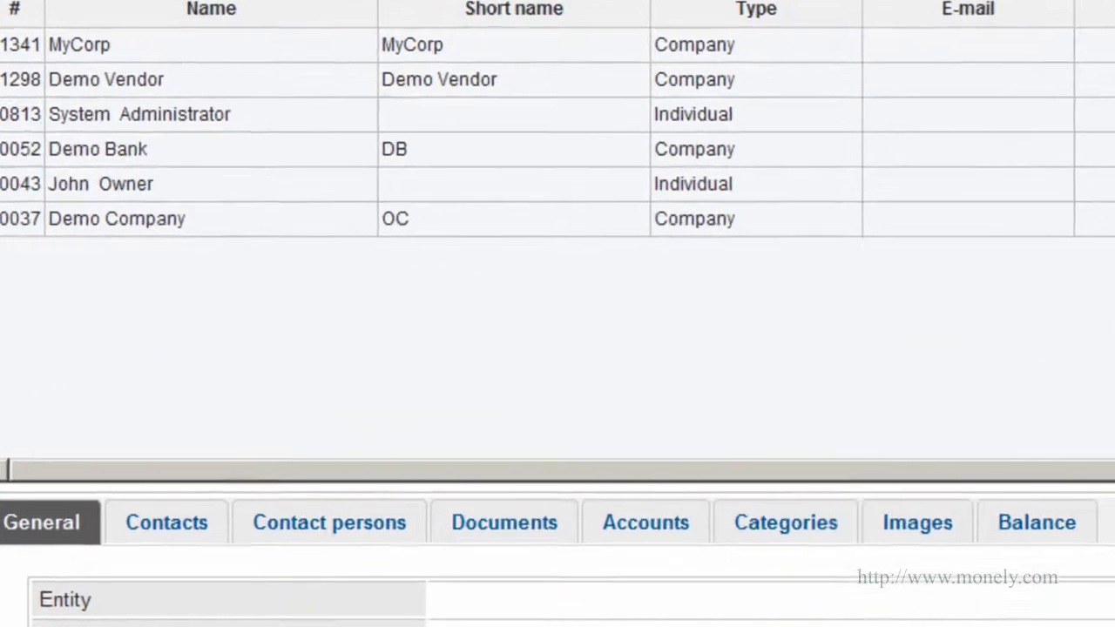
- Add an Individual partner of type Employee named Jack Smith
left_click(230, 34)
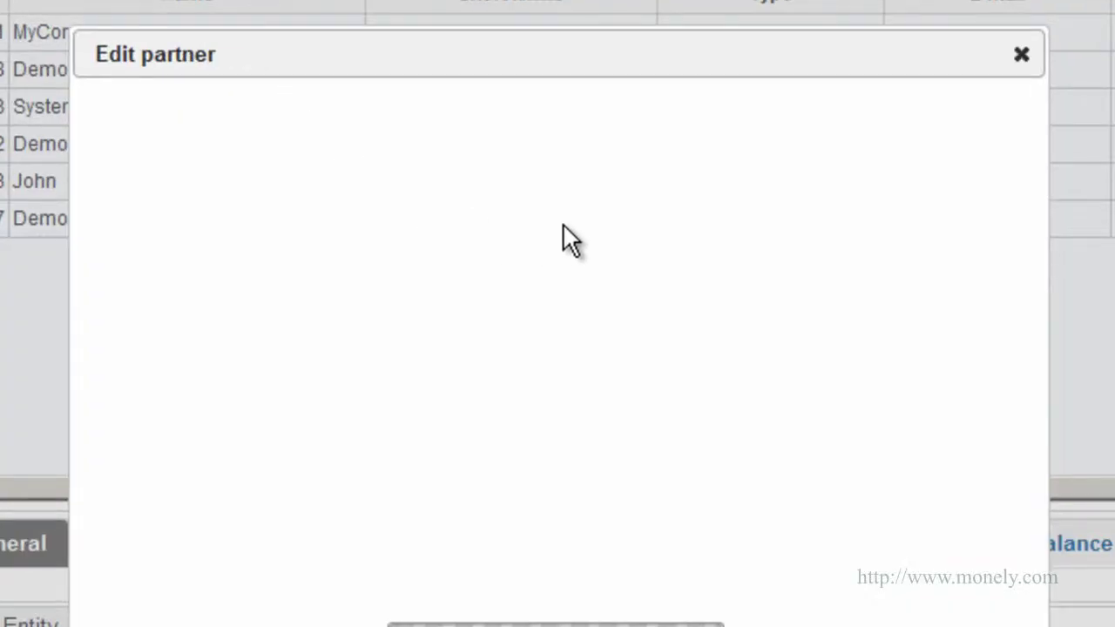
left_click(818, 154)
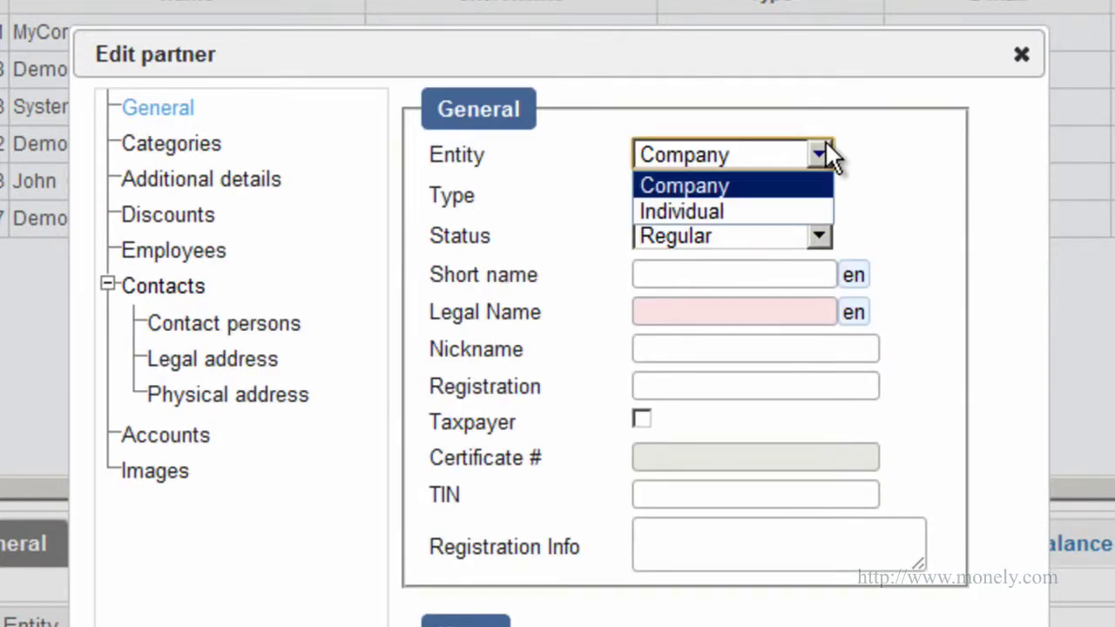
left_click(778, 212)
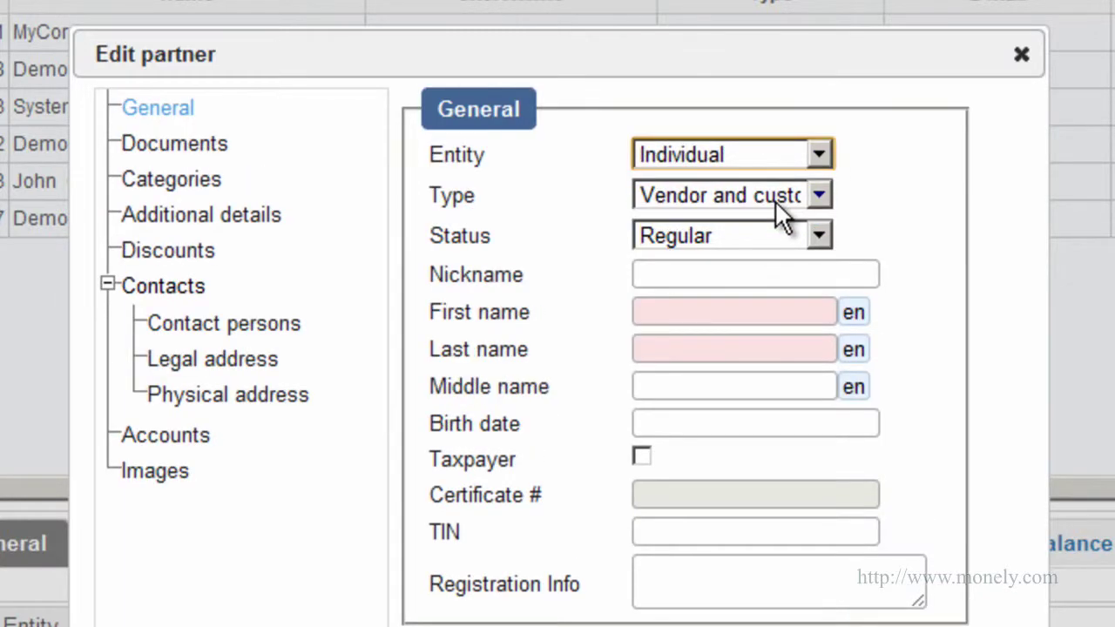
left_click(823, 195)
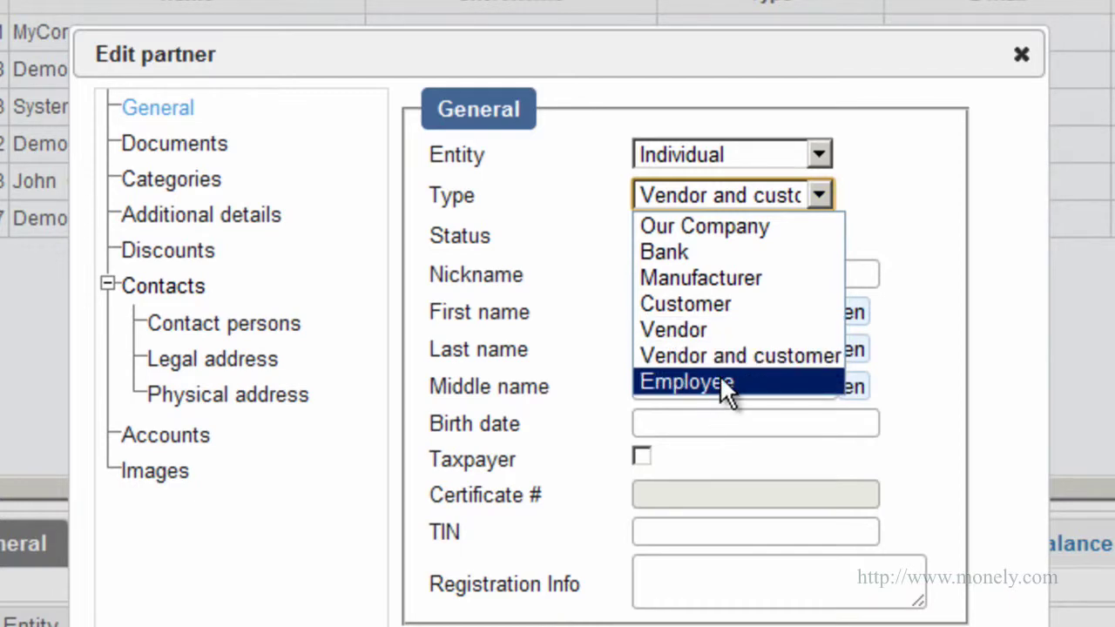
key("Escape")
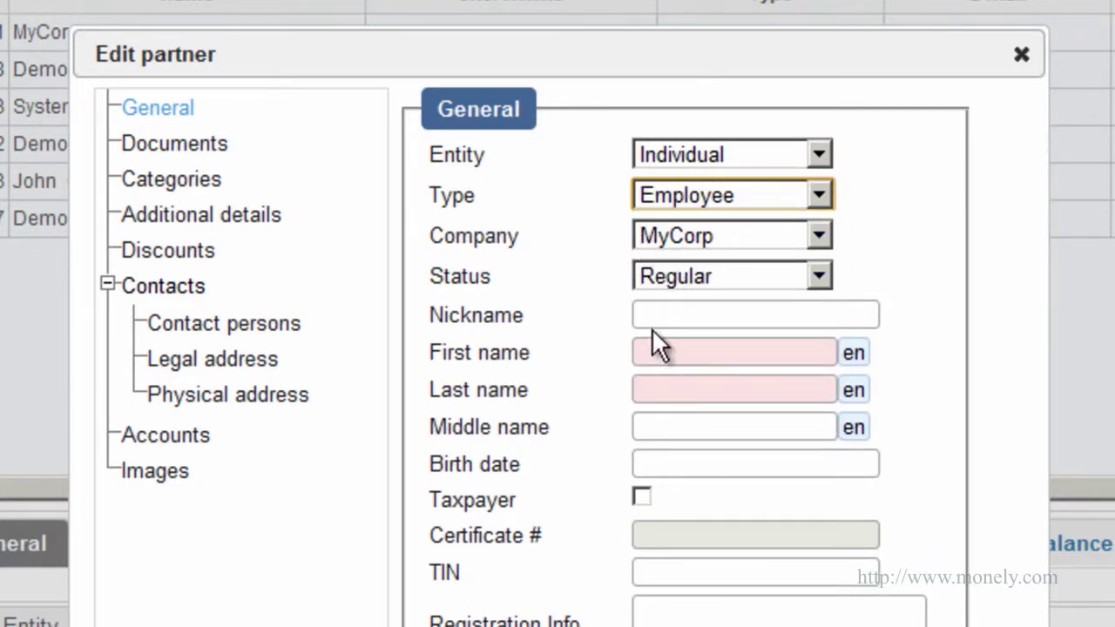
left_click(661, 354)
type("Jac")
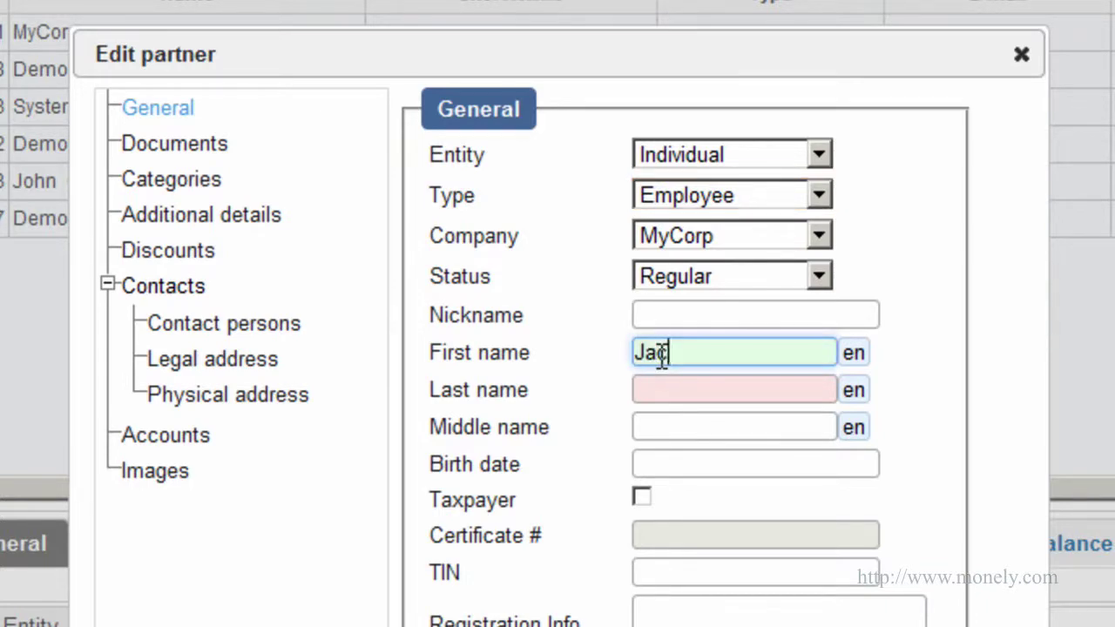
type("k")
key("Tab")
type("Smith")
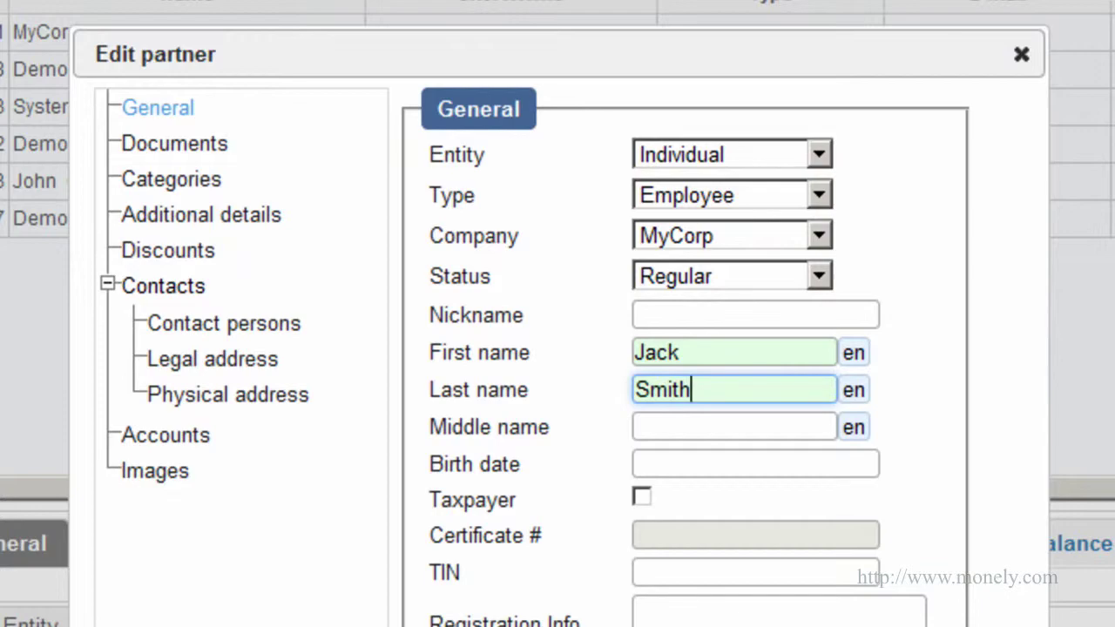
key("Return")
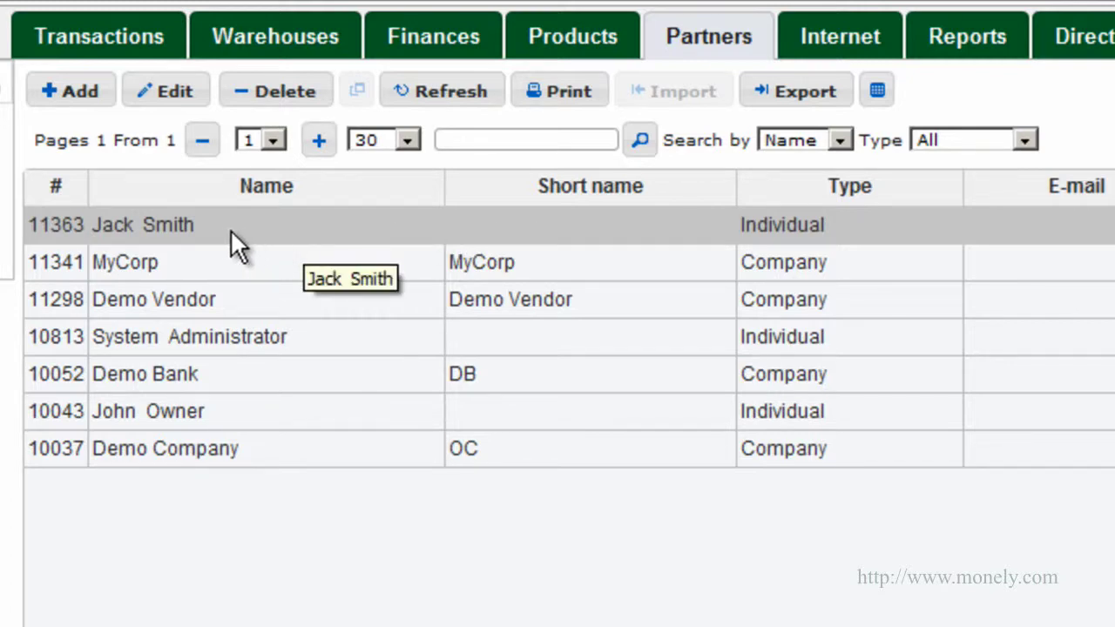
- In MyCorp's employees, make Jack Smith a Manager with salary 3000 and save MyCorp
left_click(194, 258)
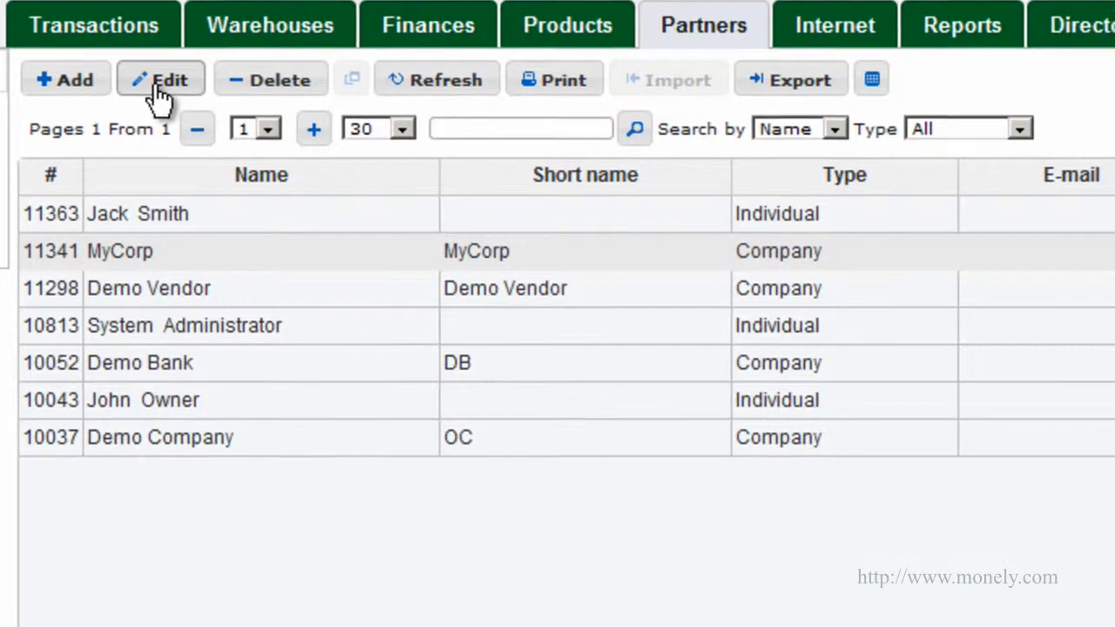
left_click(162, 94)
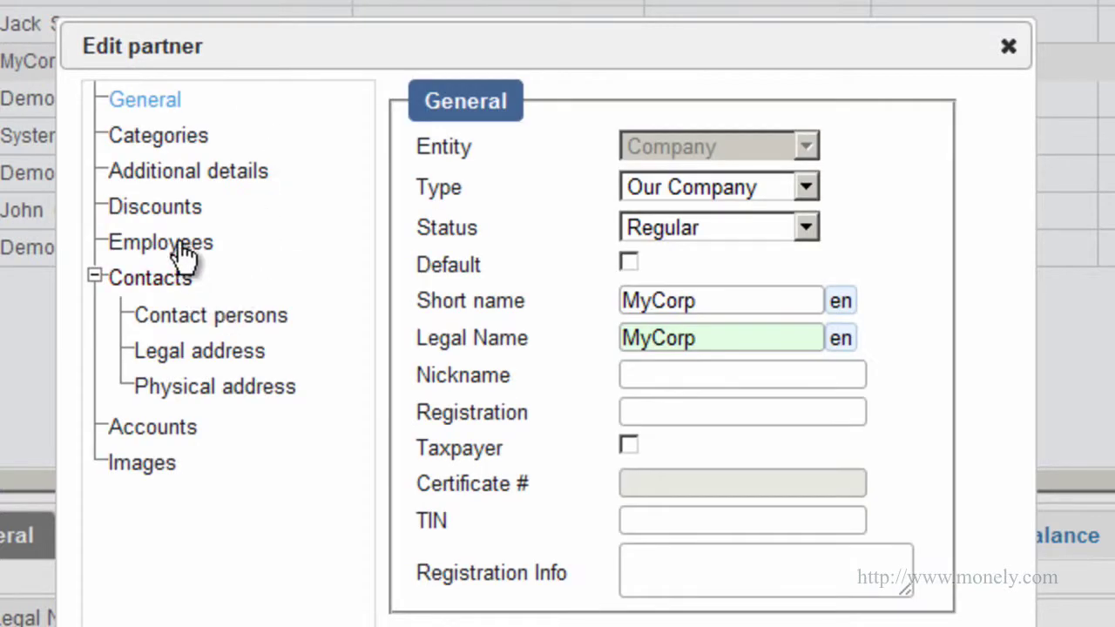
left_click(183, 243)
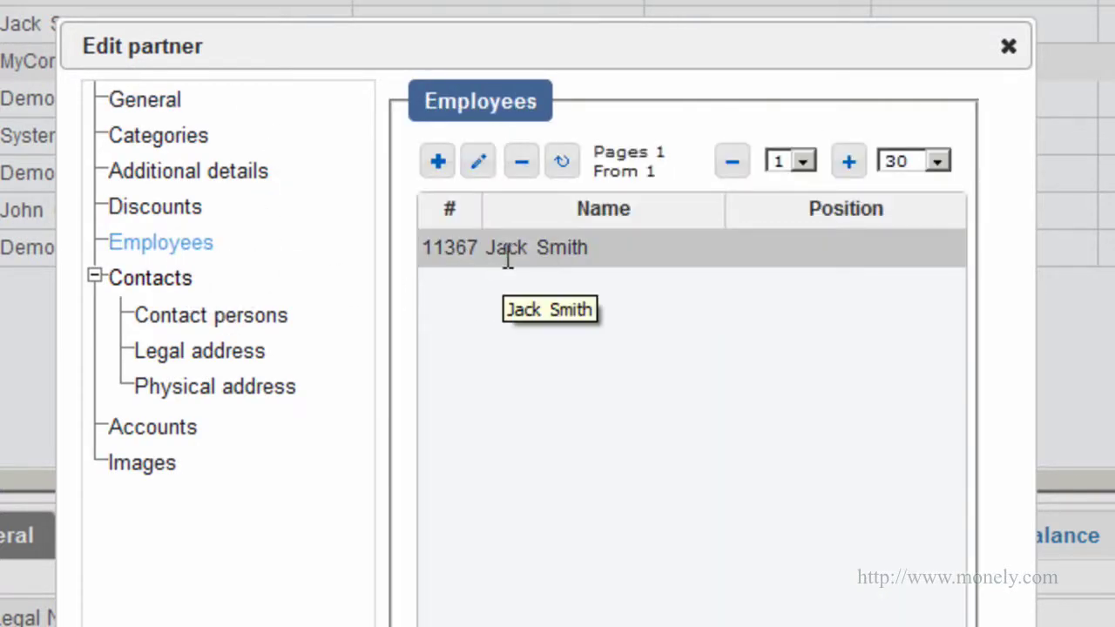
left_click(478, 162)
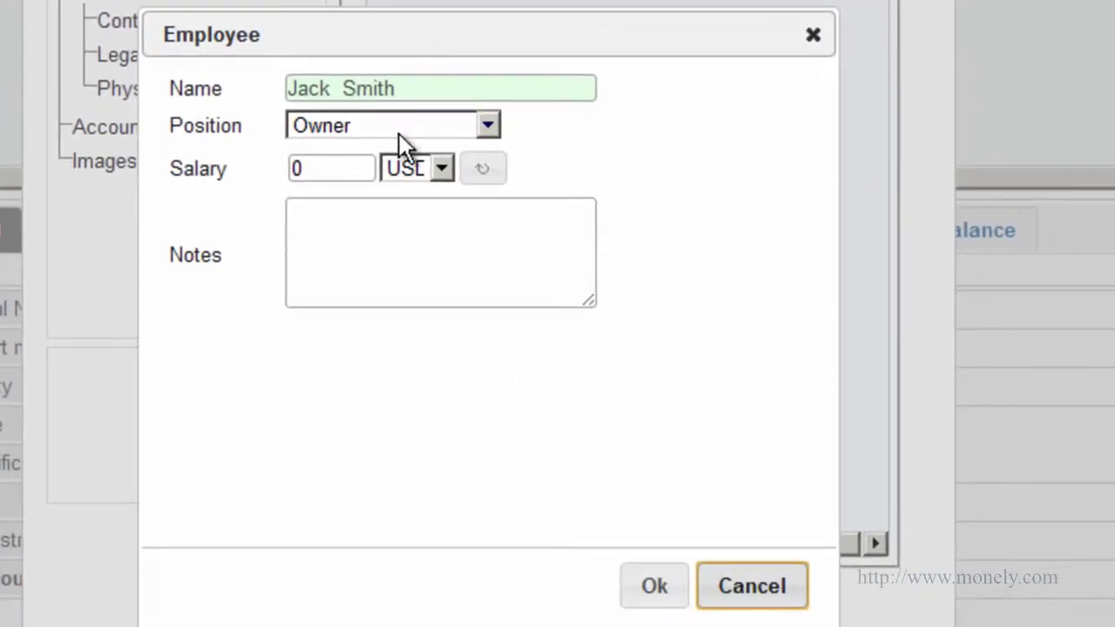
left_click(485, 123)
left_click(377, 257)
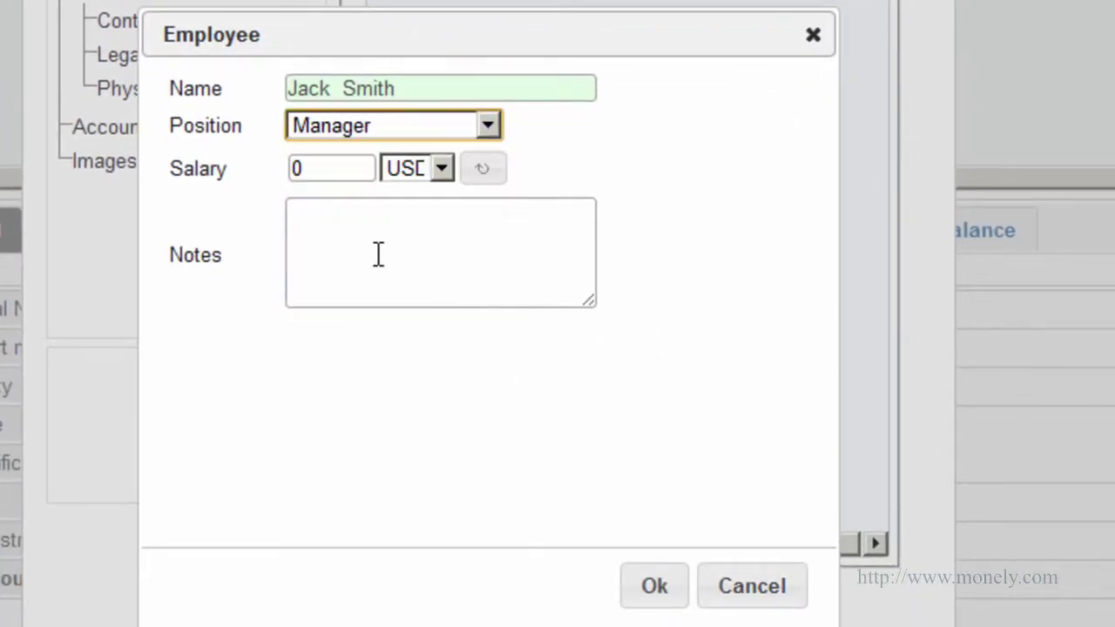
left_click_drag(327, 168, 292, 183)
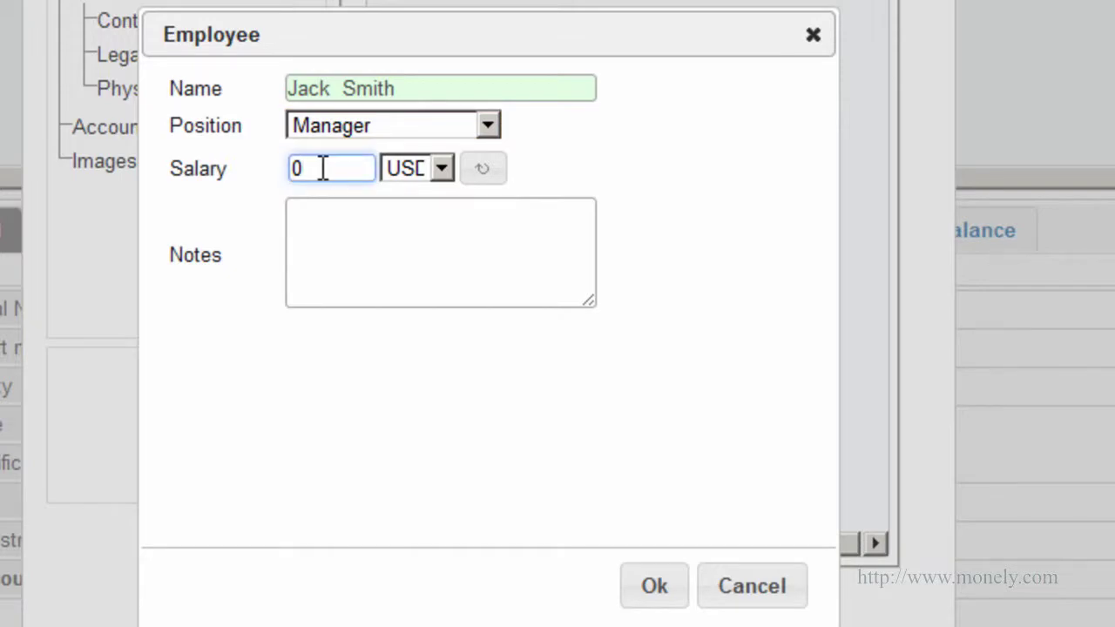
type("3")
type("000")
left_click(659, 590)
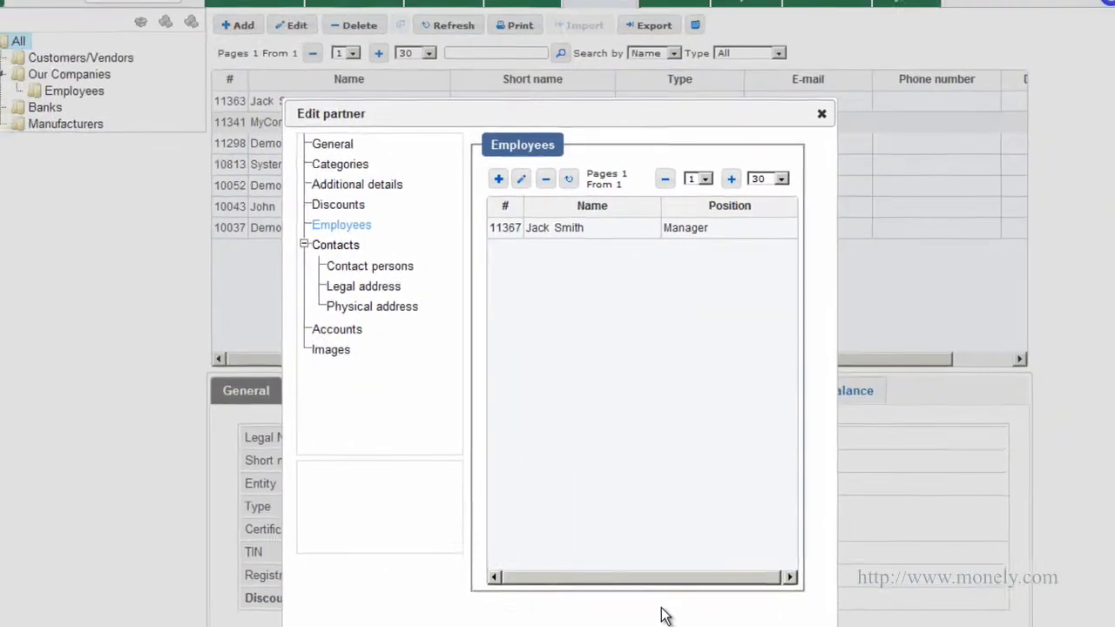
left_click(564, 605)
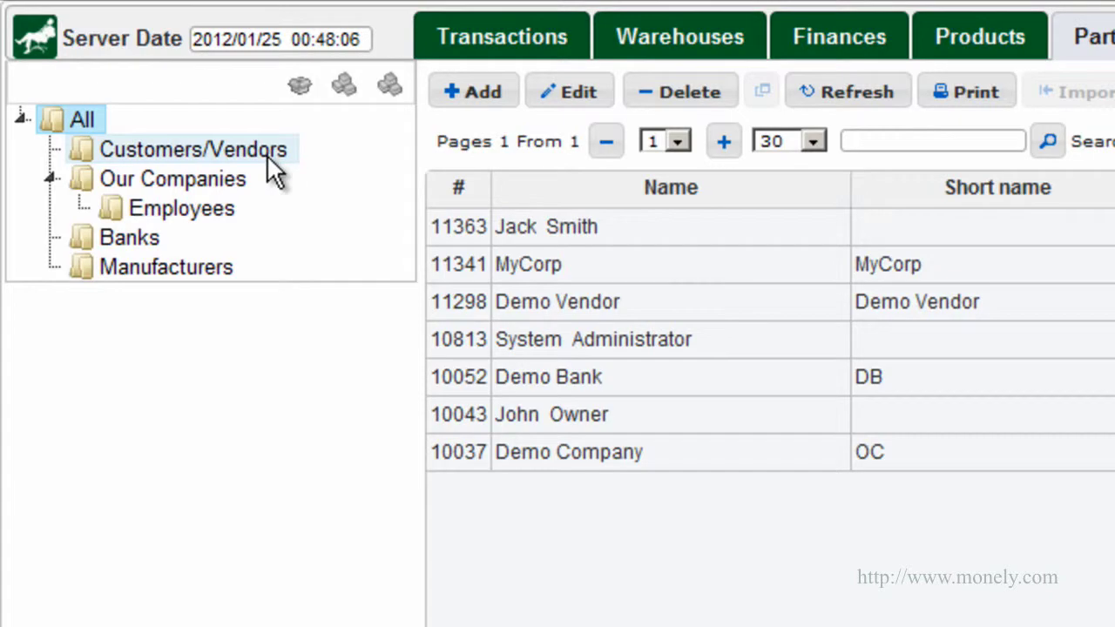
- Create a category named Electronics under Customers/Vendors
right_click(272, 170)
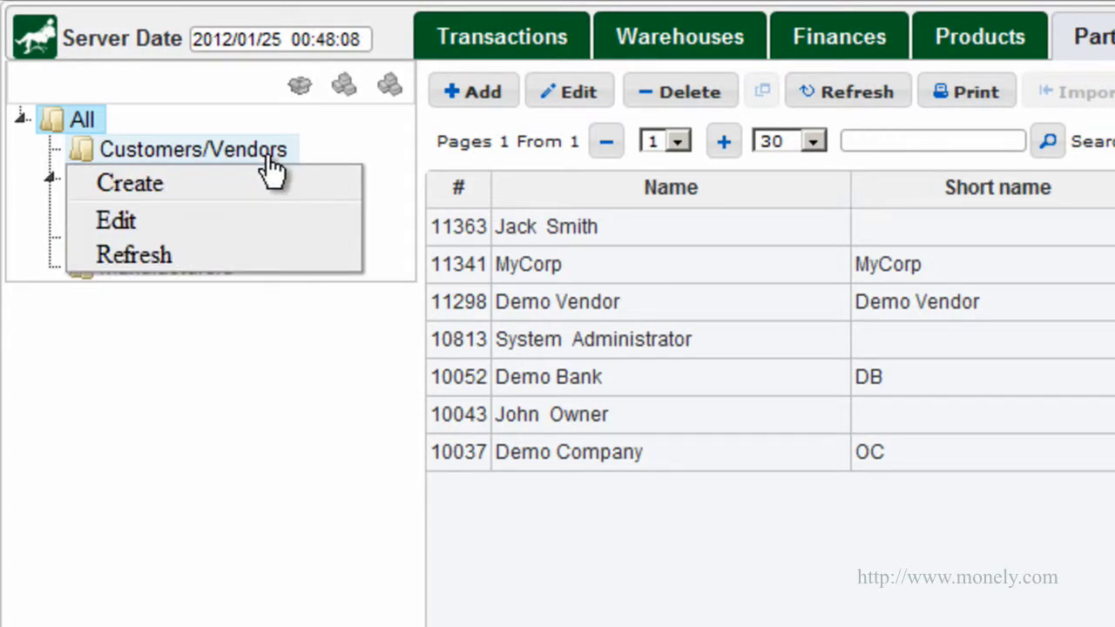
left_click(222, 190)
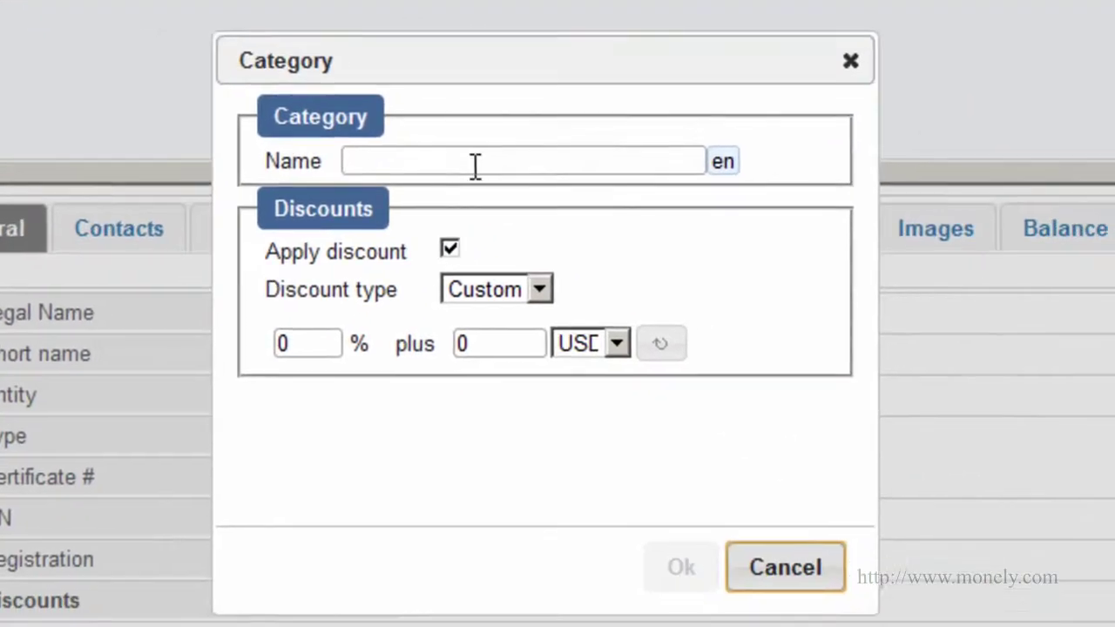
left_click(475, 165)
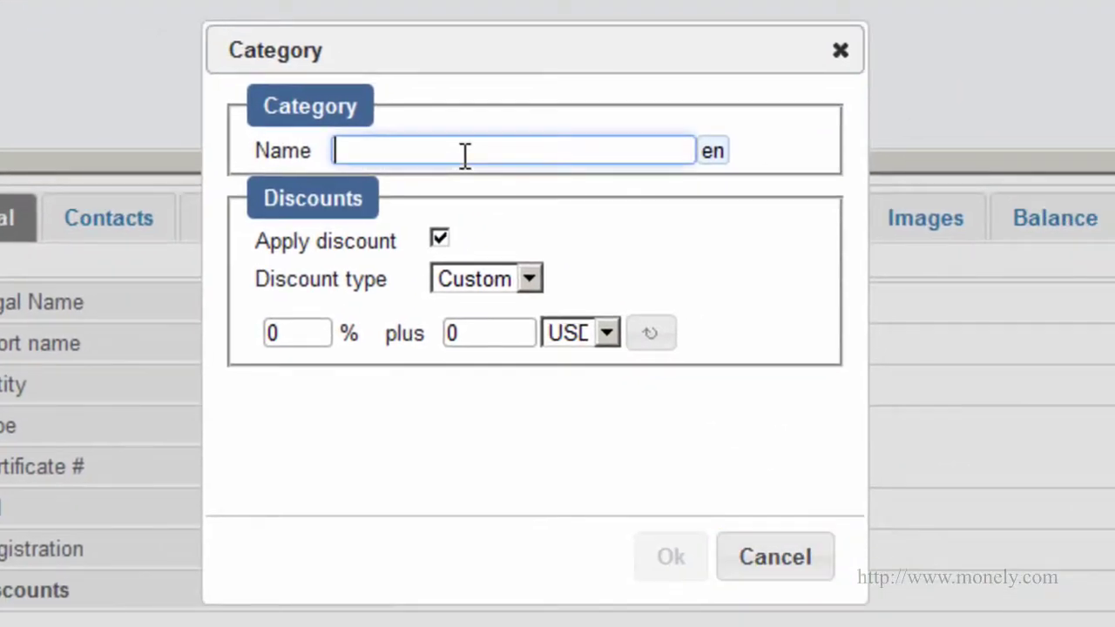
type("Ele")
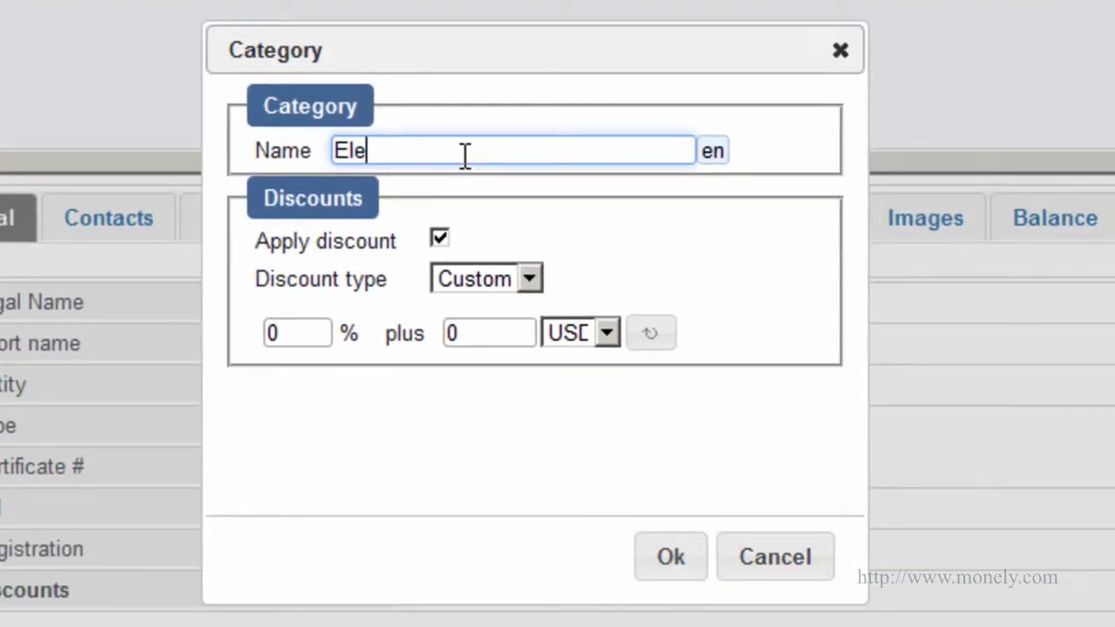
type("ctronics")
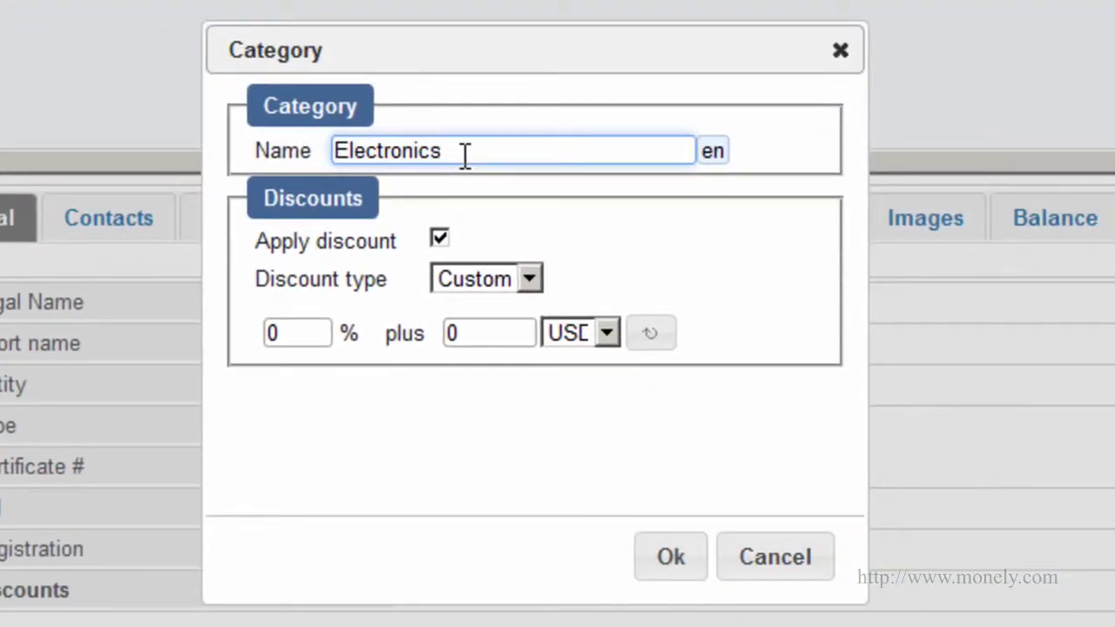
left_click(666, 557)
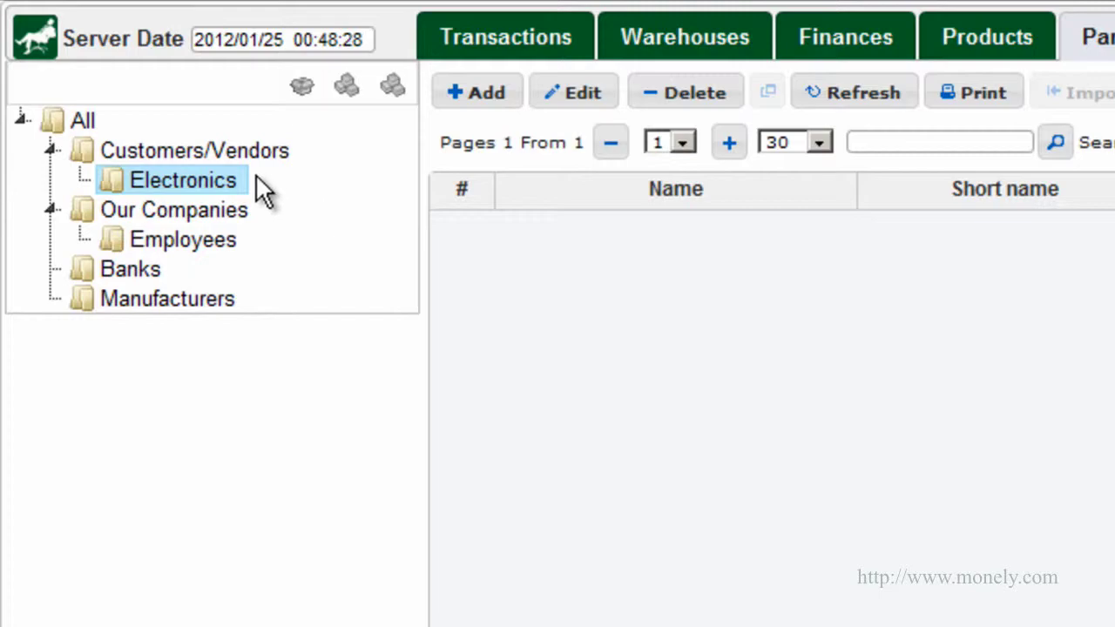
- Create a subcategory named TV Sets inside Electronics
right_click(225, 180)
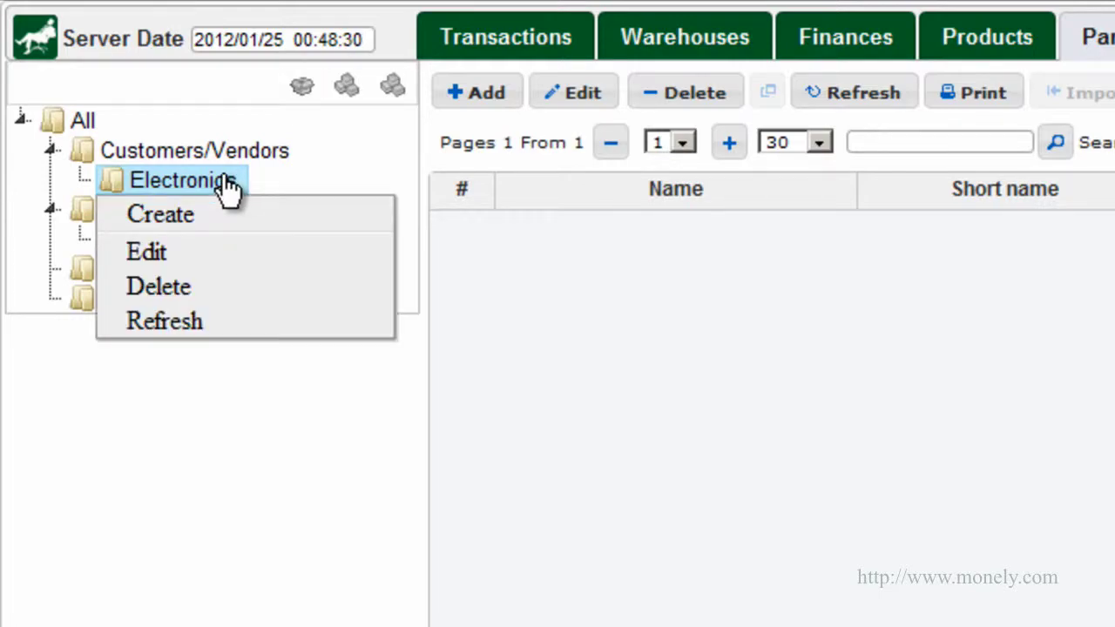
left_click(229, 214)
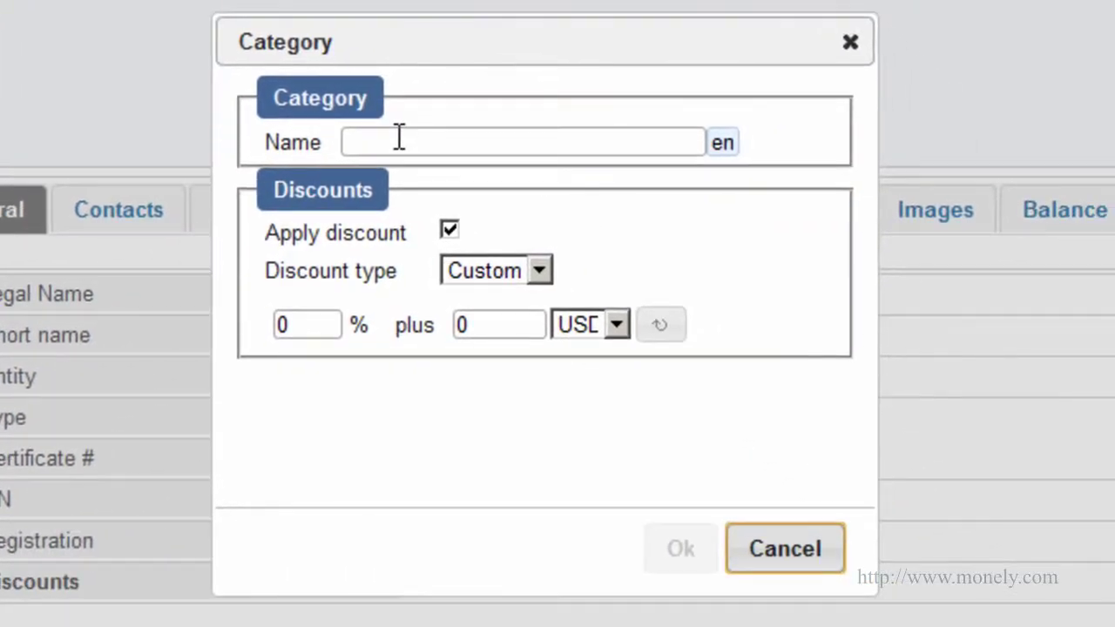
left_click(399, 139)
type("T")
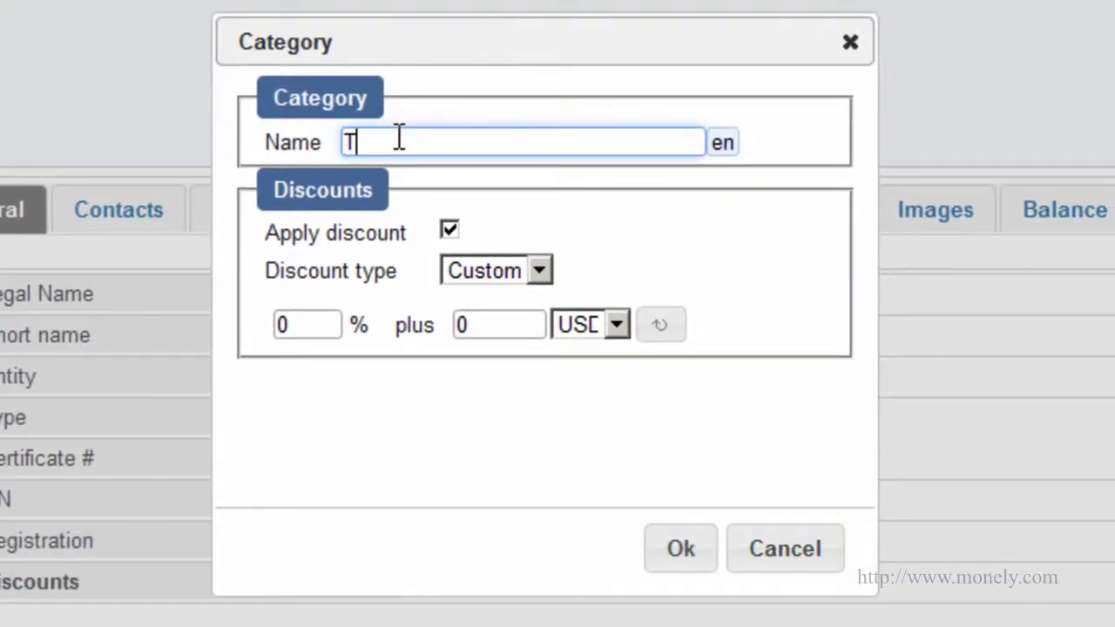
type("V Sets")
left_click(684, 546)
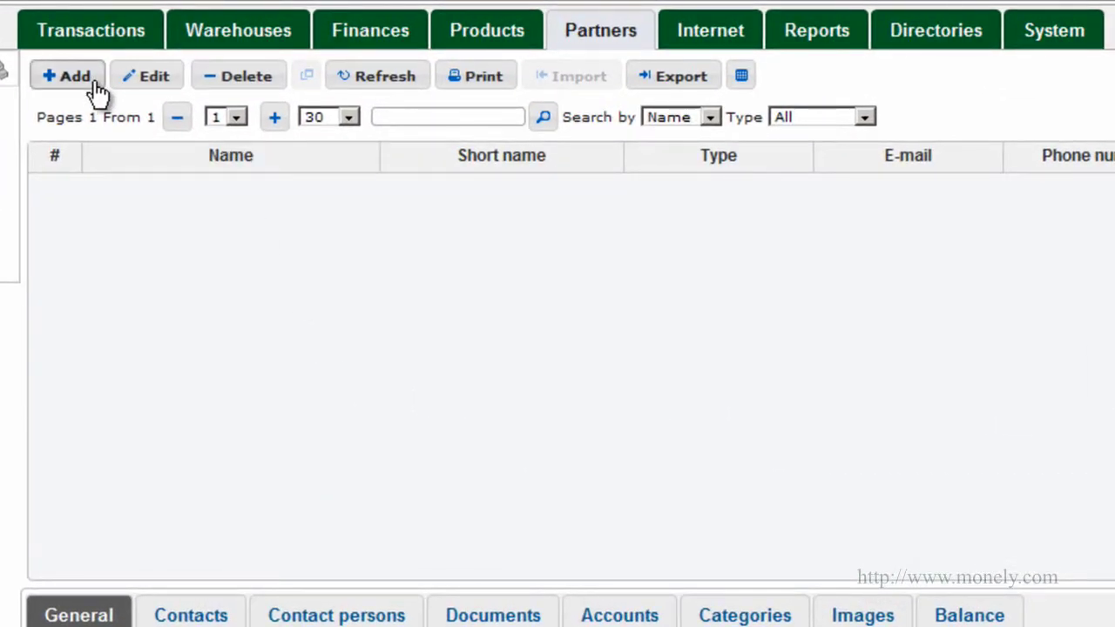
- Add Vendor company TV World to TV Sets, then show All partners
left_click(76, 78)
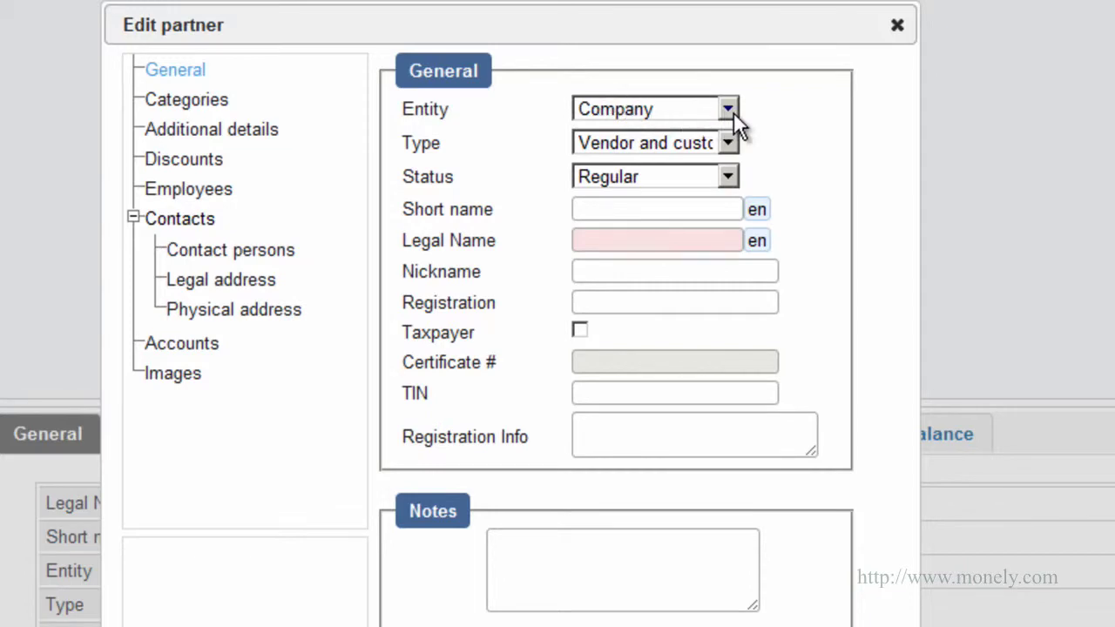
left_click(732, 111)
left_click(708, 134)
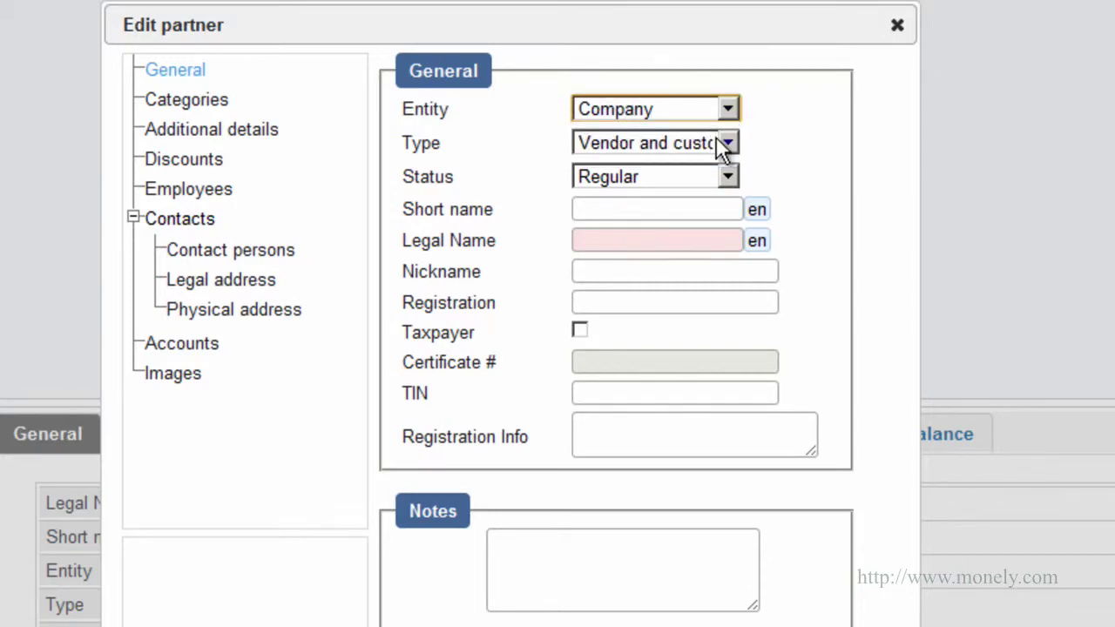
left_click(729, 143)
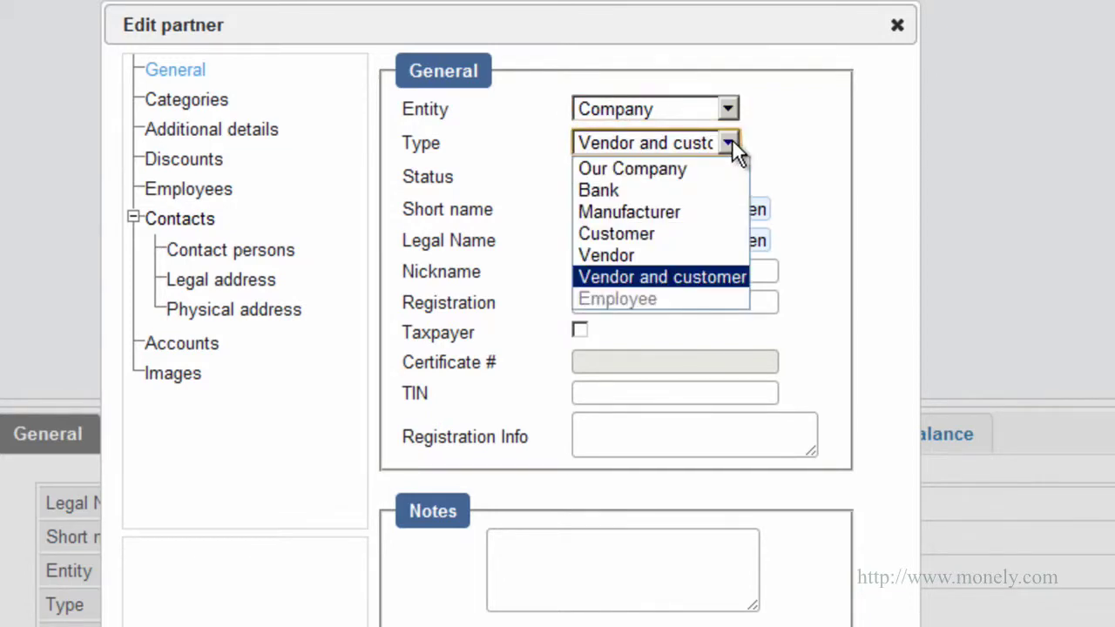
left_click(644, 255)
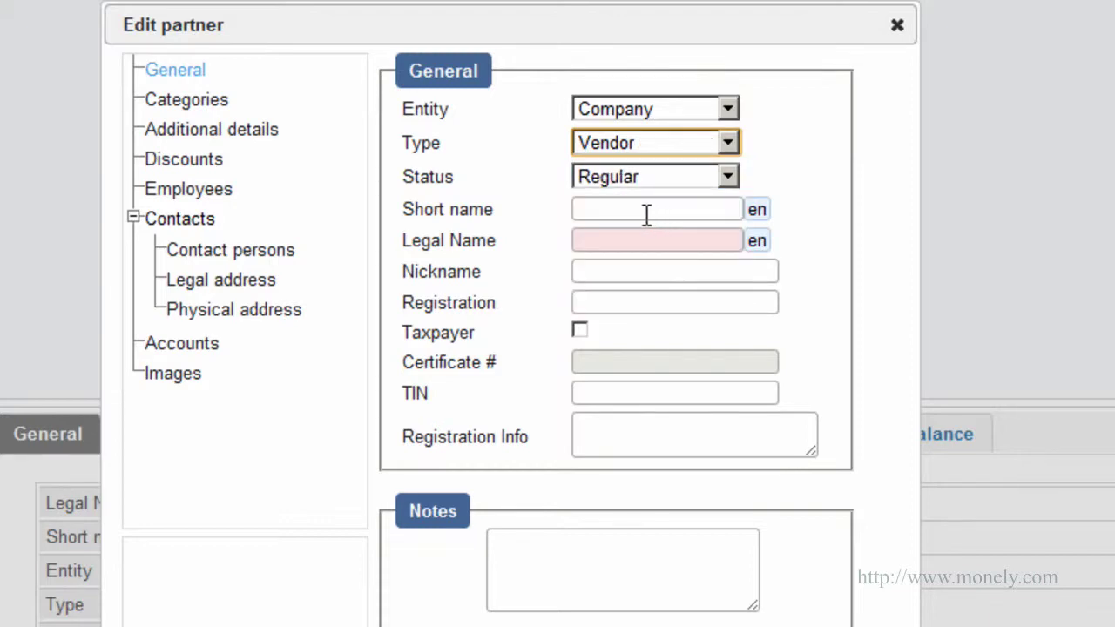
left_click(615, 240)
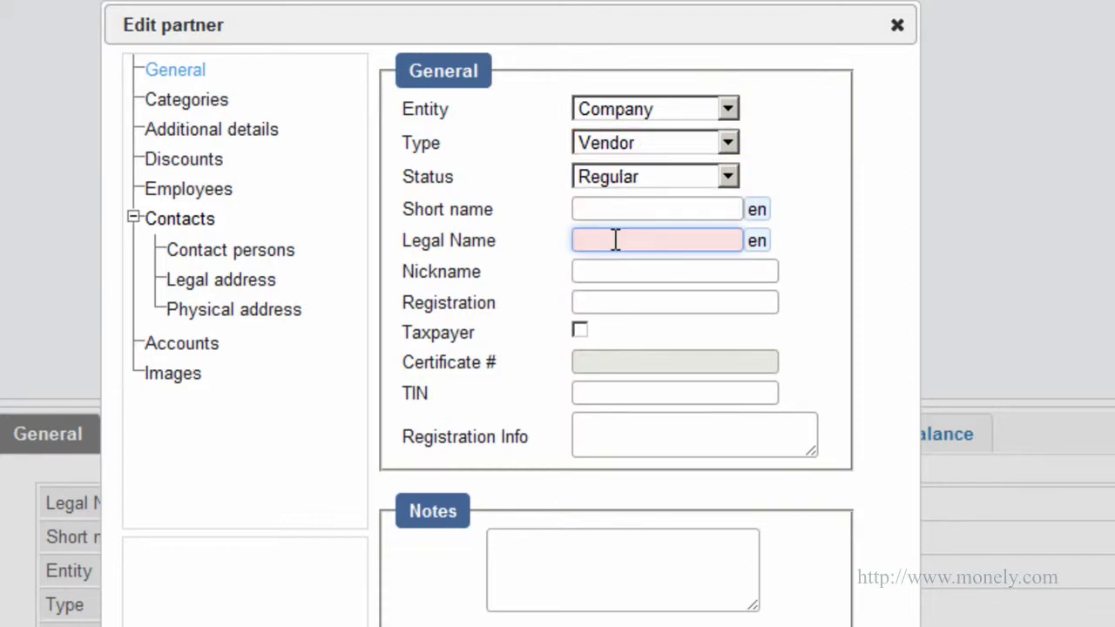
type("TV World")
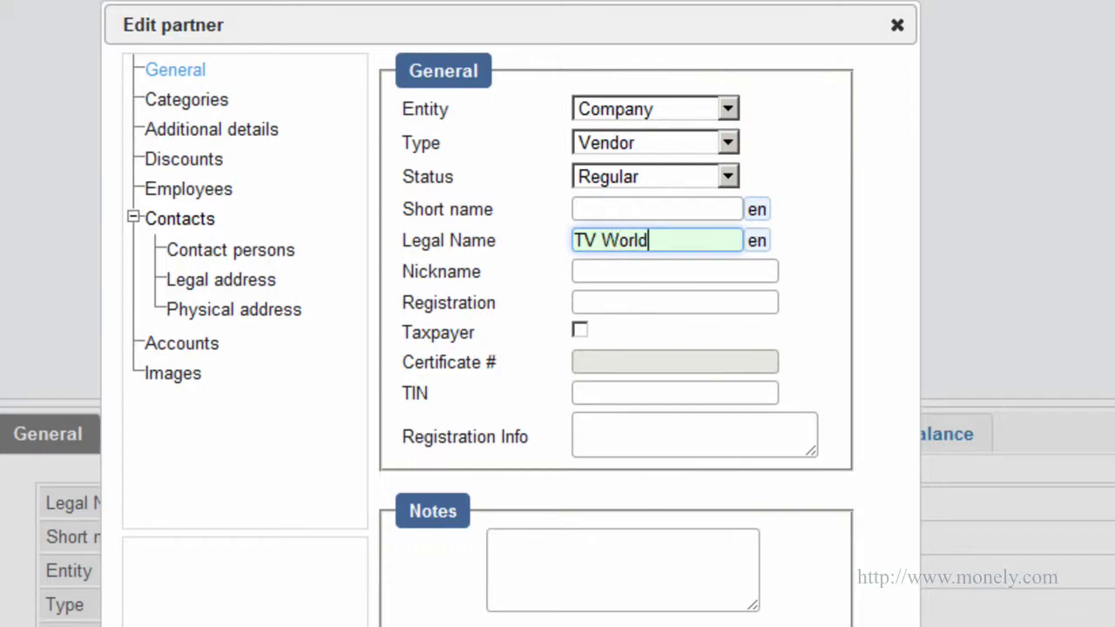
key("Return")
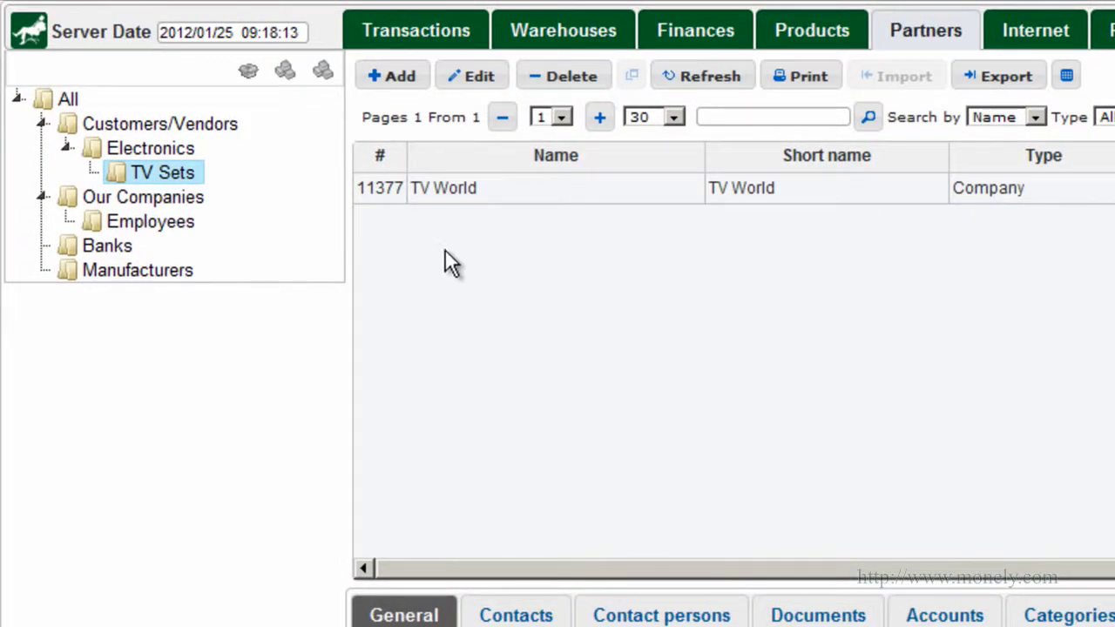
left_click(69, 100)
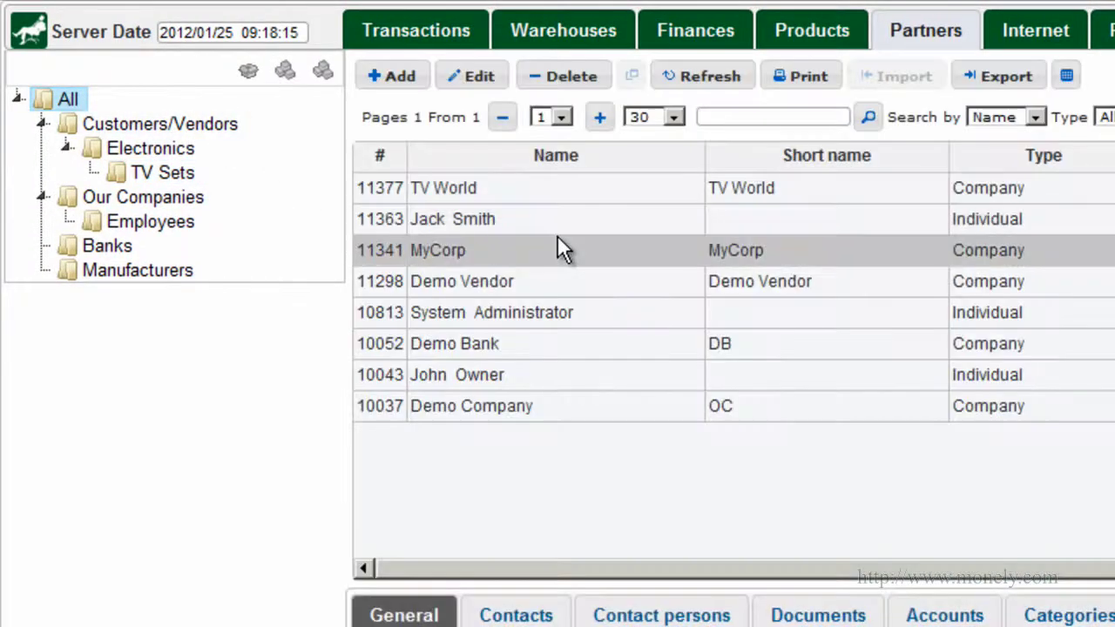